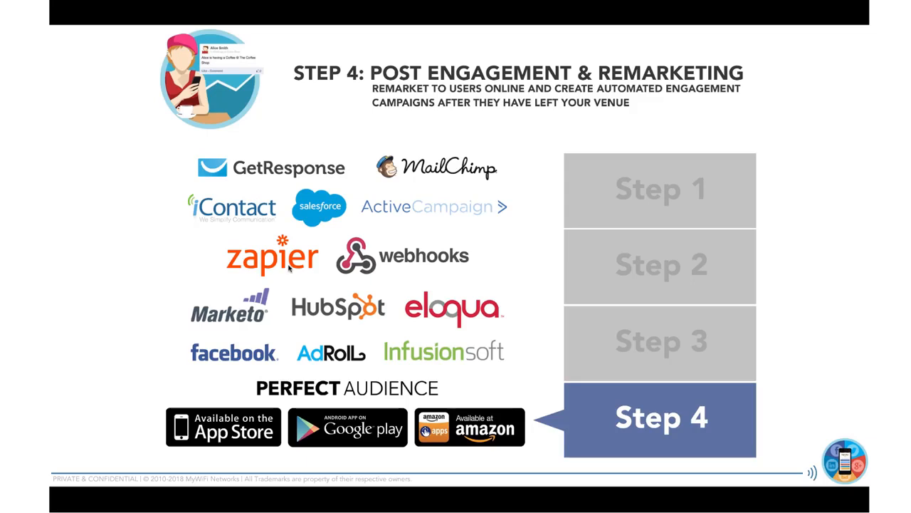
{"action": "left_click", "coordinate": [289, 267]}
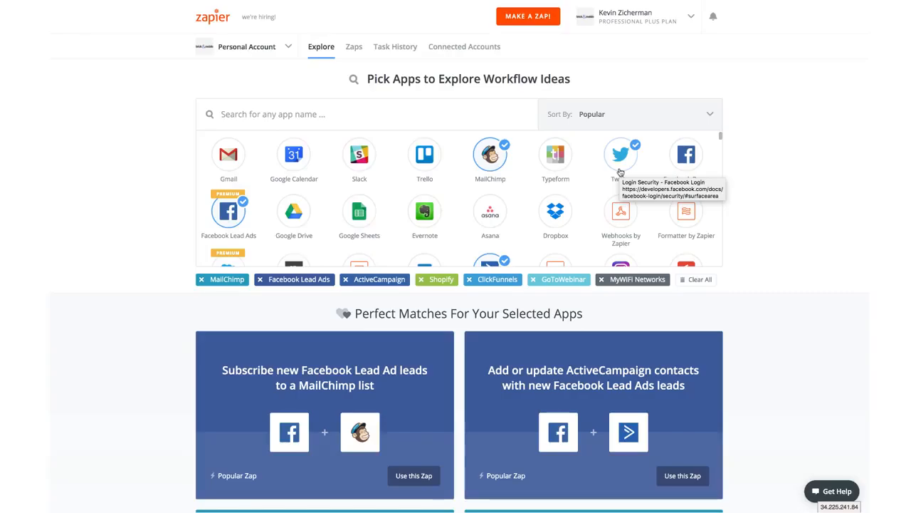
Step: Create a new Zap with MyWiFi Networks as the trigger app and New Social Wi-Fi Device User as the trigger
{"action": "left_click", "coordinate": [536, 21]}
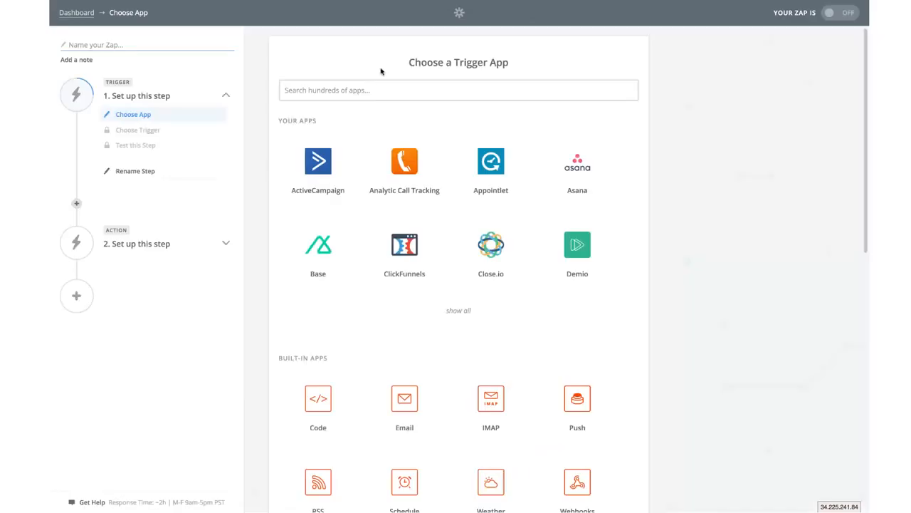
{"action": "left_click", "coordinate": [376, 87]}
{"action": "type", "text": "mywif"}
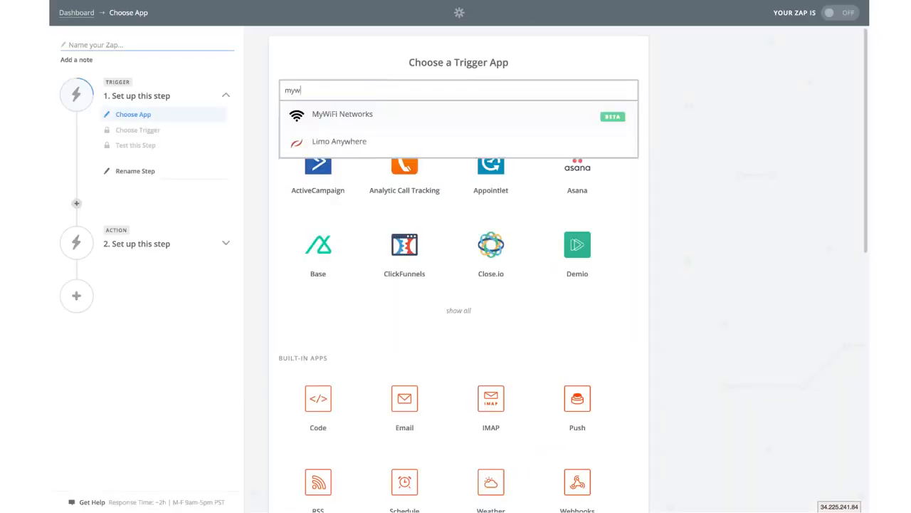
{"action": "left_click", "coordinate": [373, 108]}
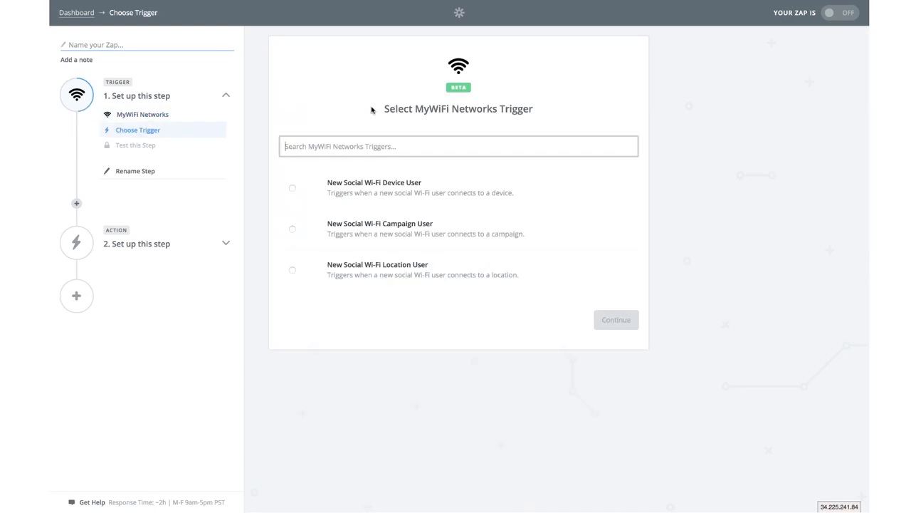
{"action": "left_click", "coordinate": [383, 195]}
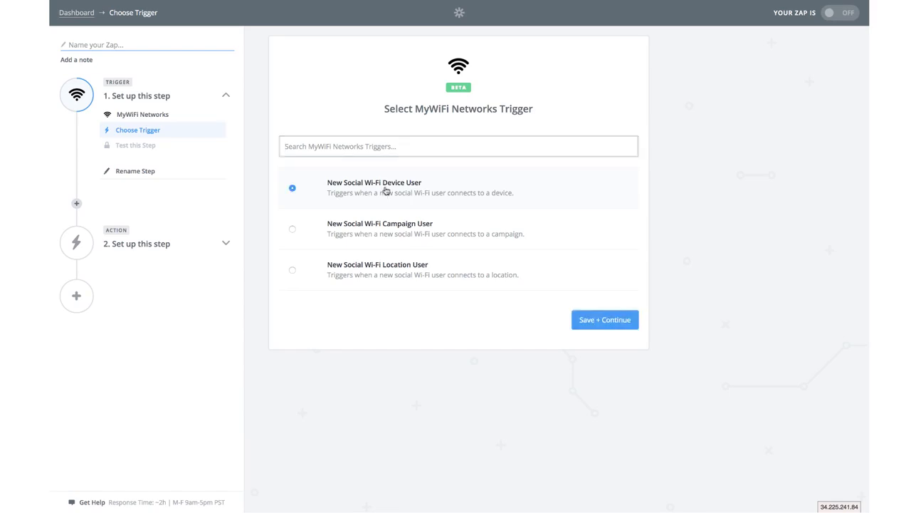
{"action": "left_click", "coordinate": [603, 320]}
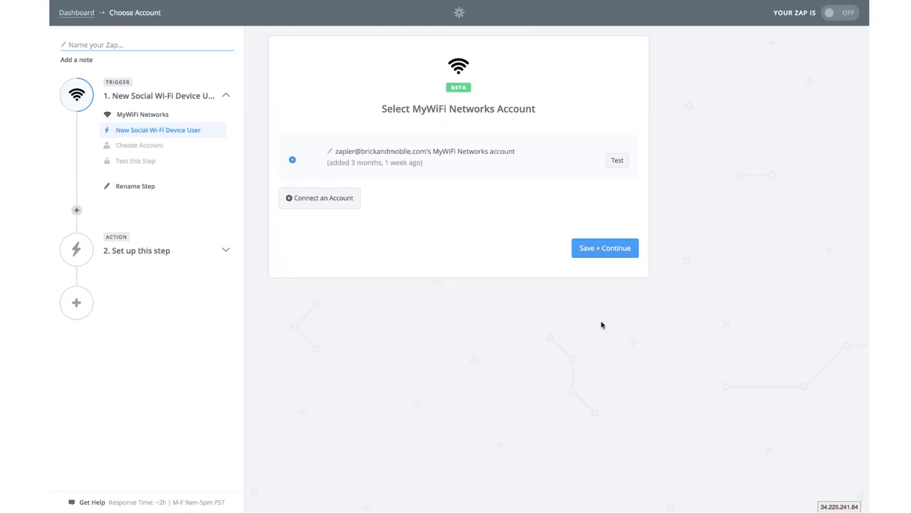
Step: Test the existing MyWiFi Networks account, view the App Secret Key connection form, and use the existing account for the trigger
{"action": "left_click", "coordinate": [614, 161]}
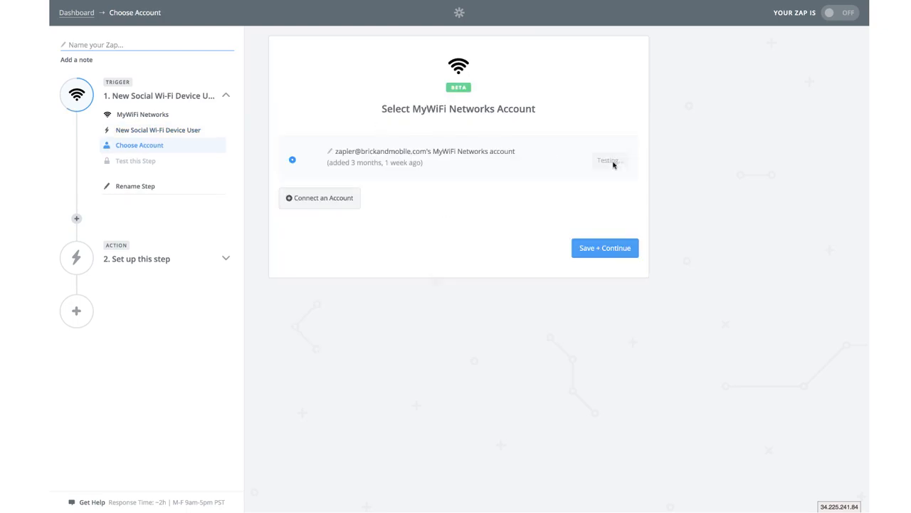
{"action": "left_click", "coordinate": [330, 199]}
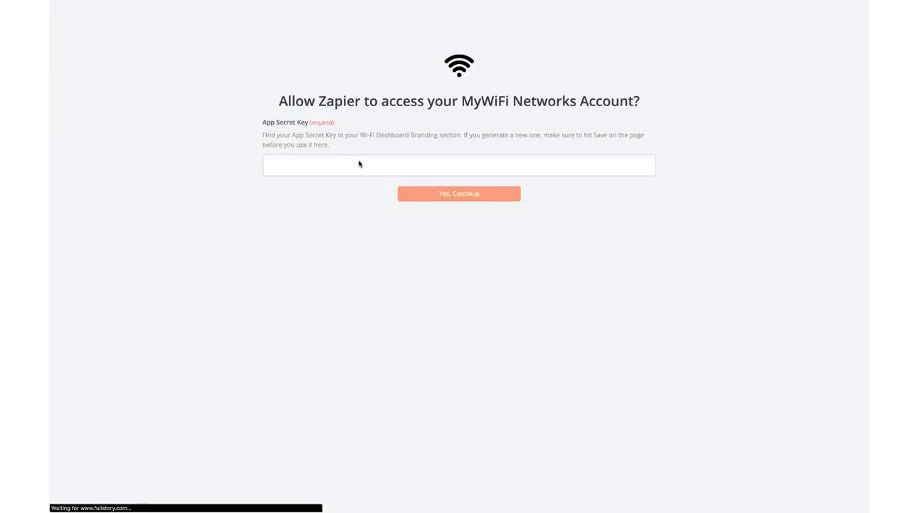
{"action": "left_click", "coordinate": [359, 165]}
{"action": "left_click", "coordinate": [329, 255]}
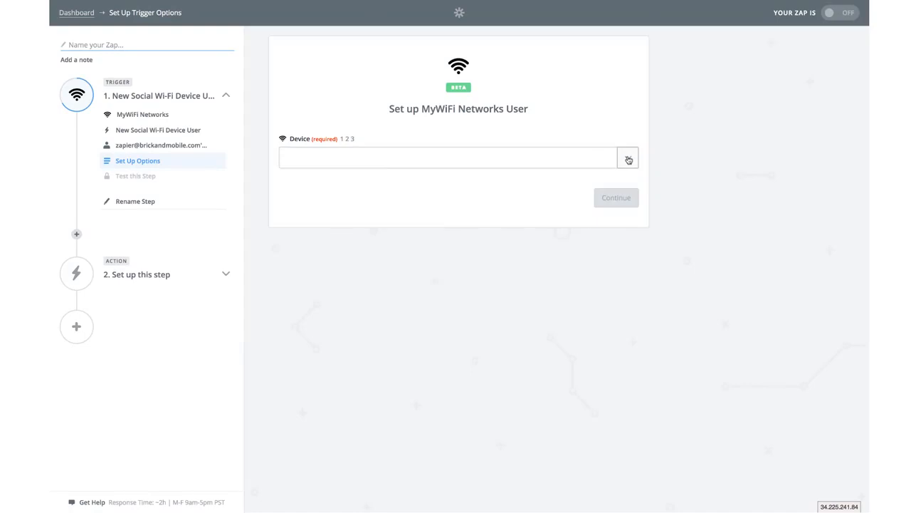
Step: Set the trigger device to The White House Waiting Room and test the trigger by fetching an existing user
{"action": "left_click", "coordinate": [629, 159]}
{"action": "left_click", "coordinate": [534, 221]}
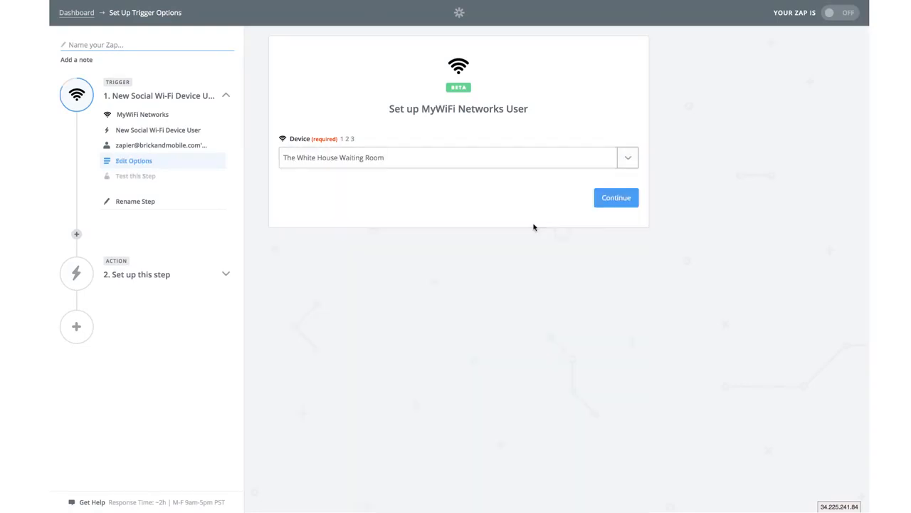
{"action": "left_click", "coordinate": [616, 198]}
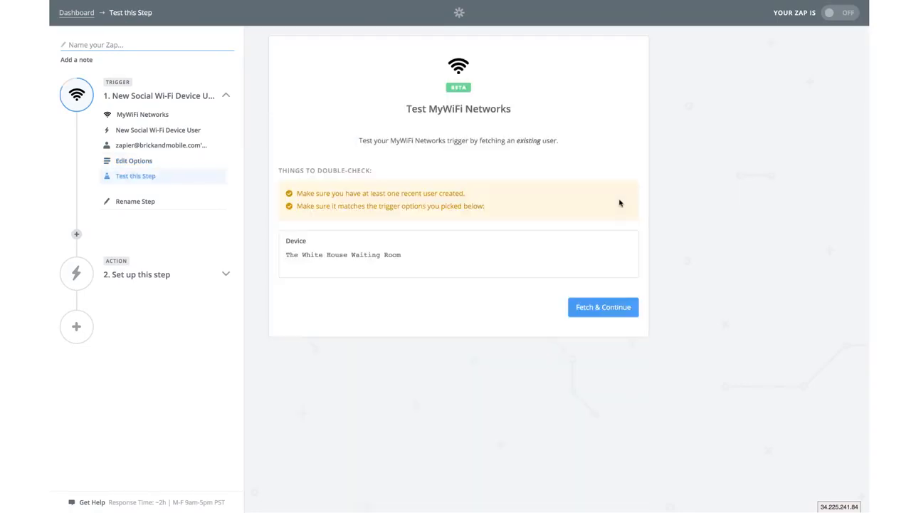
{"action": "left_click", "coordinate": [617, 306]}
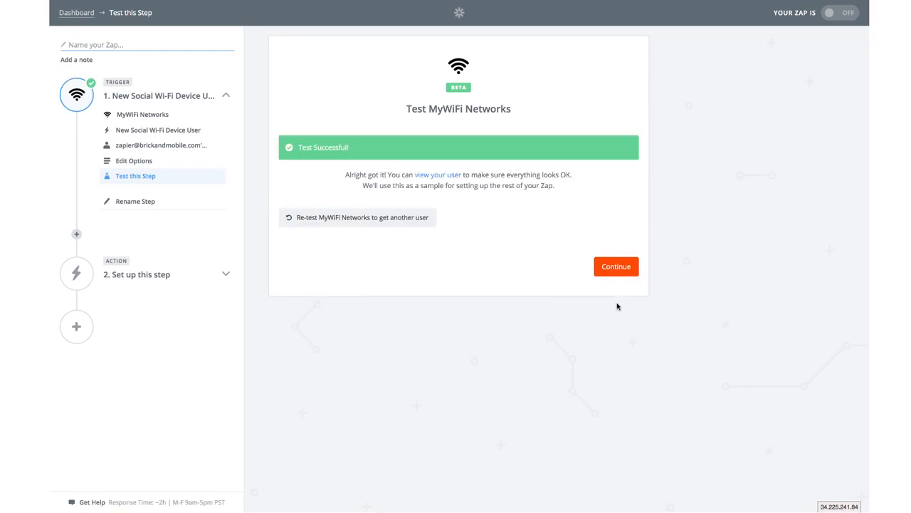
{"action": "left_click", "coordinate": [616, 263]}
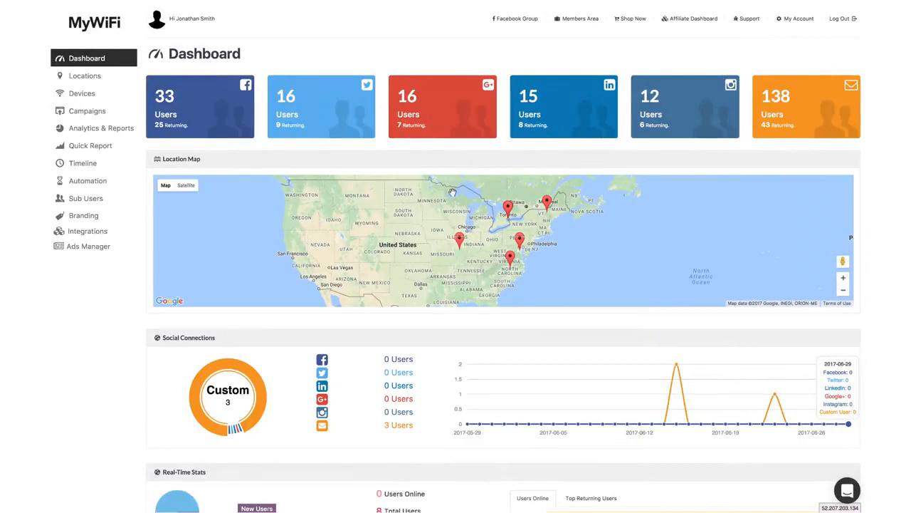
Step: Switch to MyWiFi and create an automation named "New User Thank you" with the Connect trigger and a 10 min delay
{"action": "left_click", "coordinate": [103, 182]}
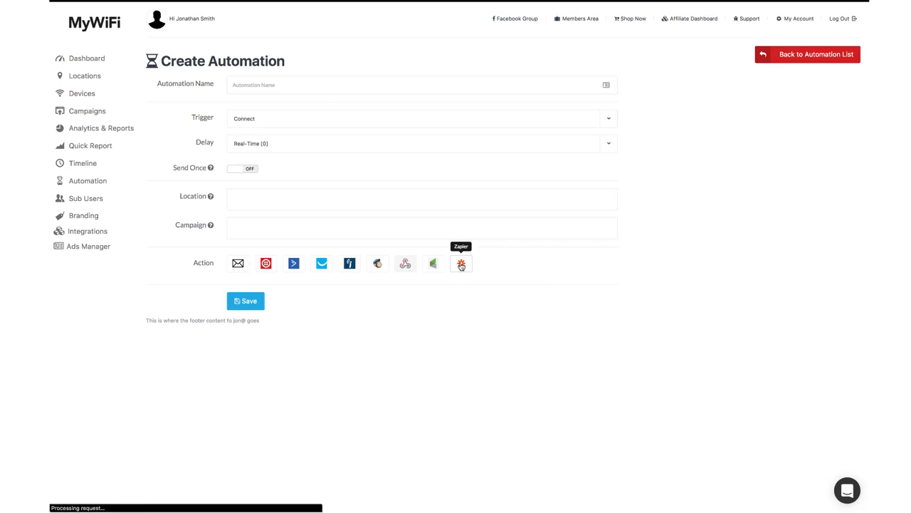
{"action": "left_click", "coordinate": [338, 84]}
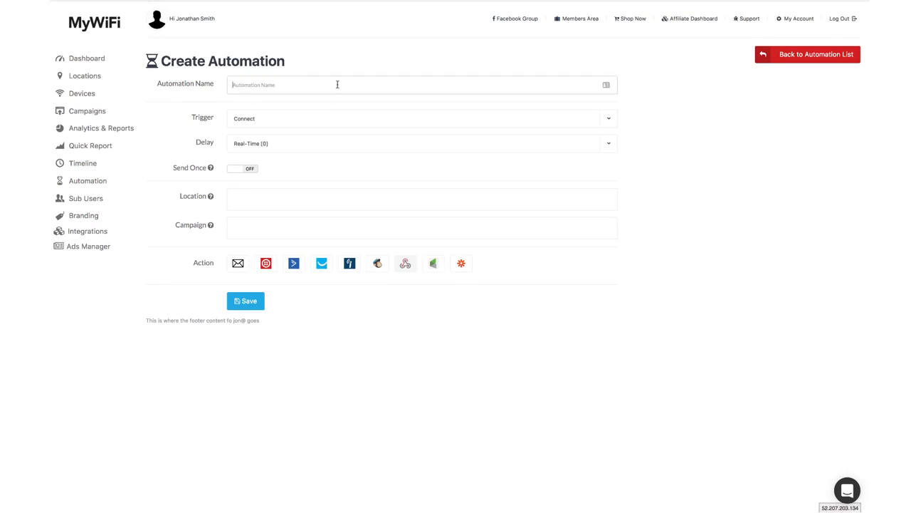
{"action": "type", "text": "New User Thank you"}
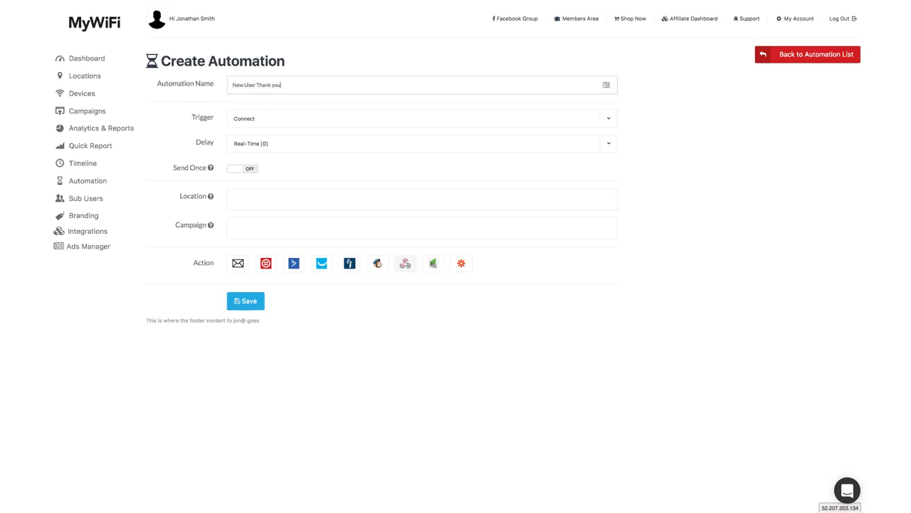
{"action": "left_click", "coordinate": [274, 121]}
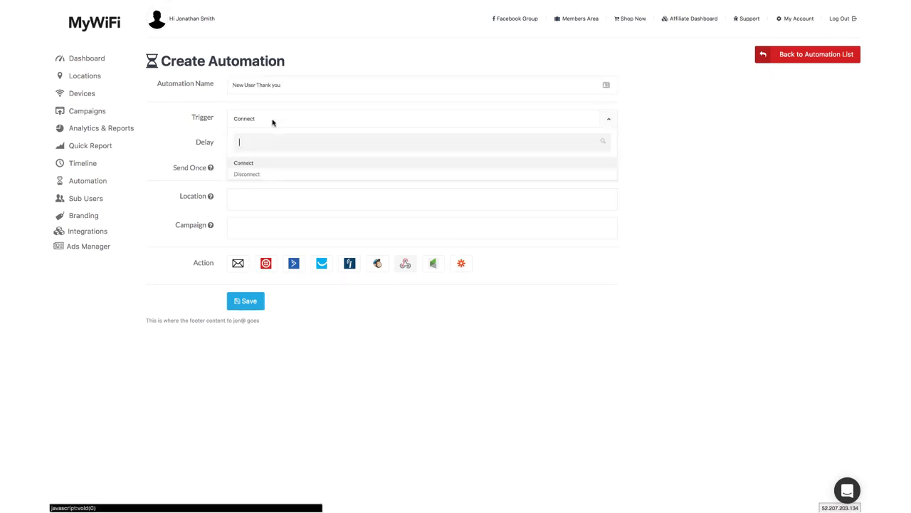
{"action": "left_click", "coordinate": [274, 165]}
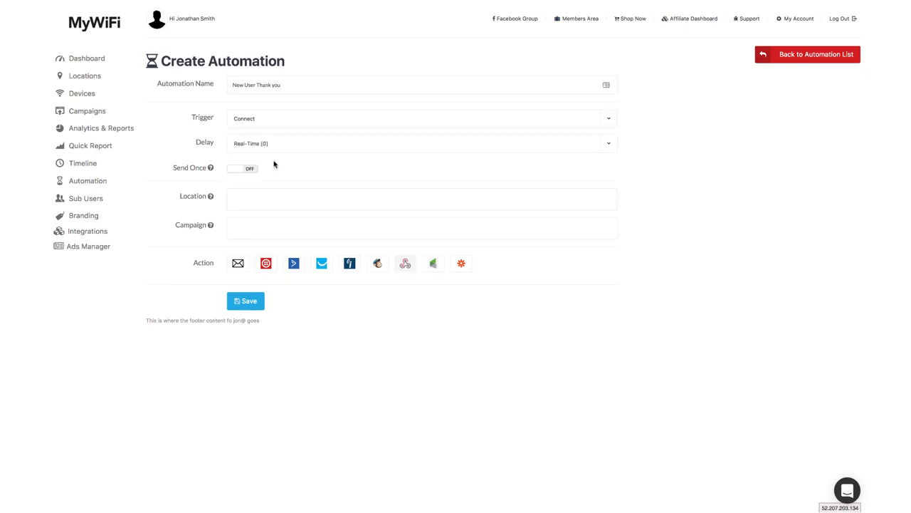
{"action": "left_click", "coordinate": [277, 144]}
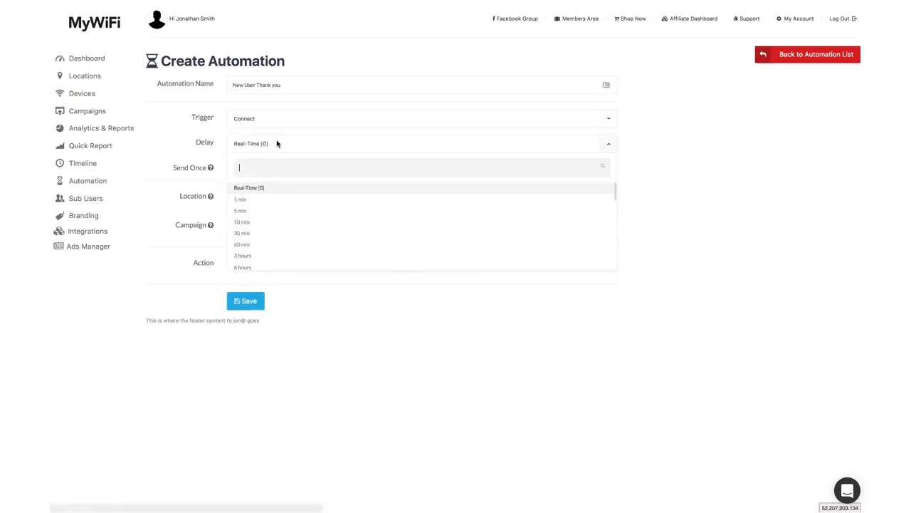
{"action": "left_click", "coordinate": [285, 222]}
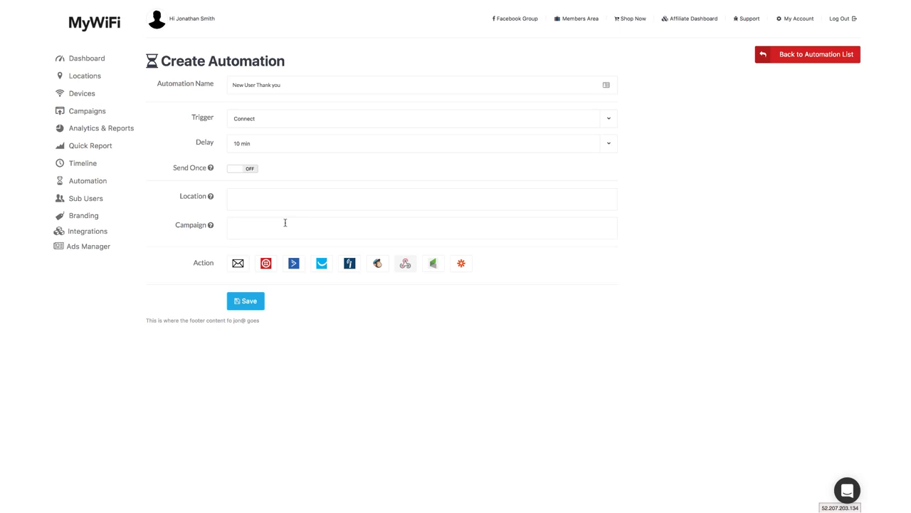
Step: Assign the venue's street-address location to the automation
{"action": "left_click", "coordinate": [251, 170]}
{"action": "left_click", "coordinate": [251, 172]}
{"action": "left_click", "coordinate": [256, 196]}
{"action": "left_click", "coordinate": [315, 209]}
Step: Set the automation's action to Zapier with Create New Zap as the integration
{"action": "left_click", "coordinate": [462, 264]}
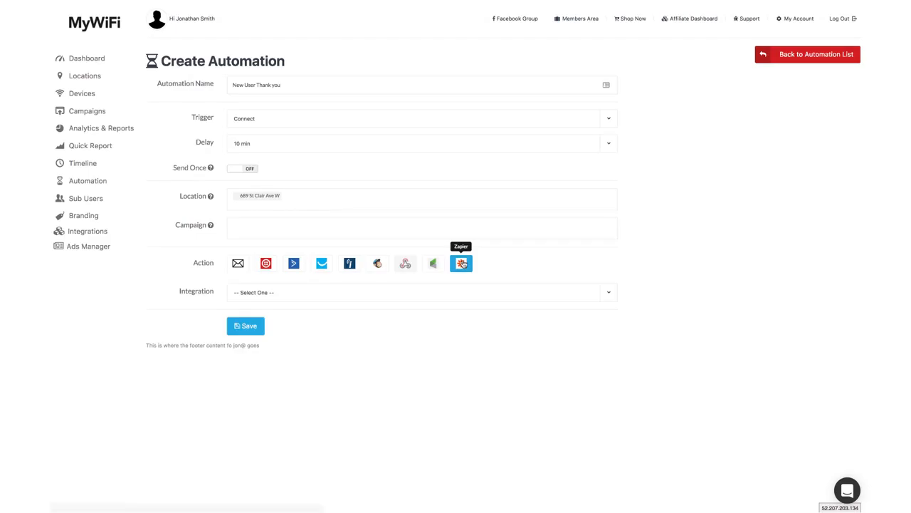
{"action": "left_click", "coordinate": [430, 295]}
{"action": "left_click", "coordinate": [392, 348]}
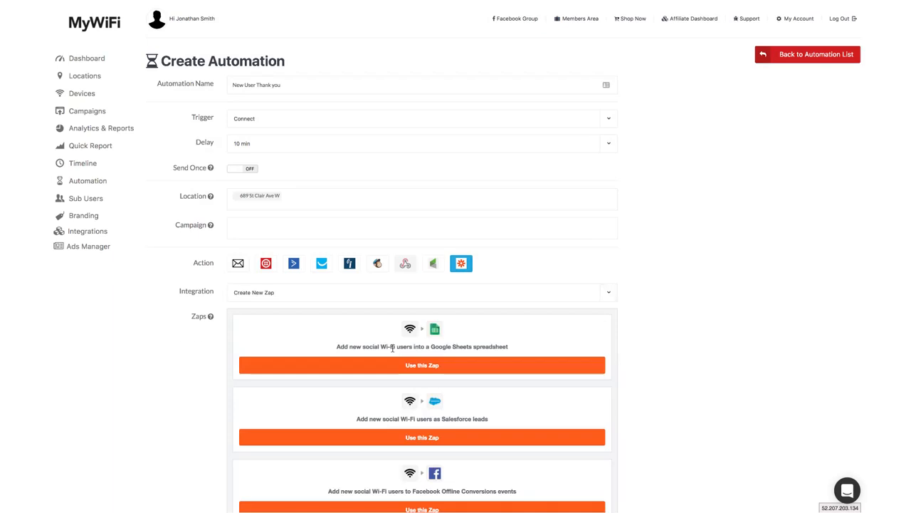
Step: Review the Zap templates and create the Zap that adds new social Wi-Fi users to Facebook Offline Conversions events
{"action": "scroll", "coordinate": [392, 348], "scroll_direction": "down", "scroll_amount": 5}
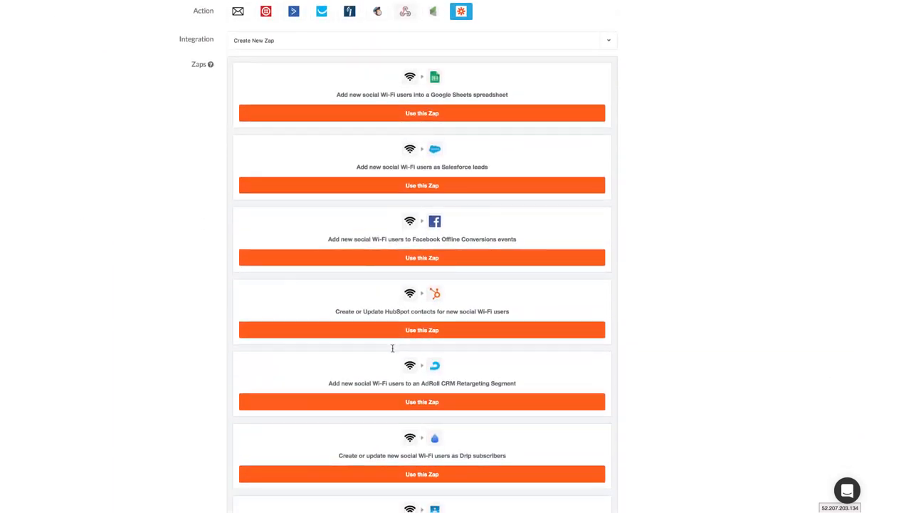
{"action": "scroll", "coordinate": [392, 348], "scroll_direction": "up", "scroll_amount": 5}
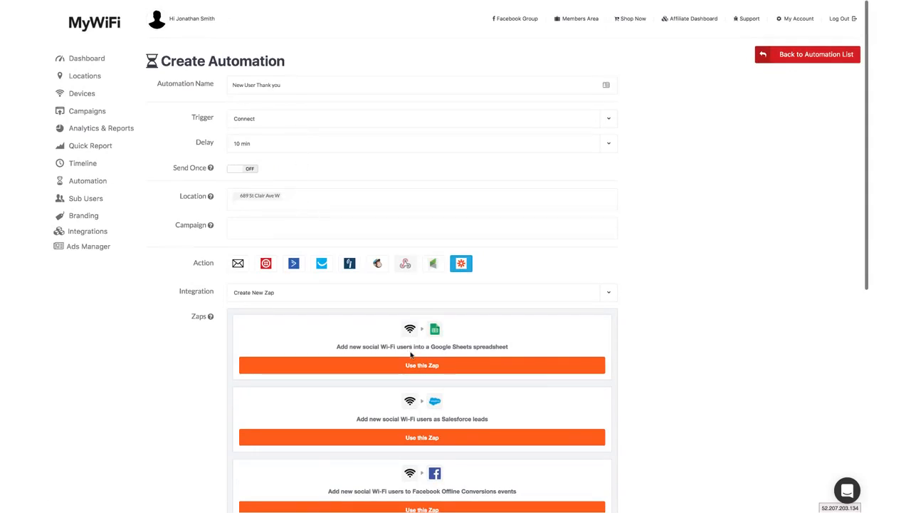
{"action": "scroll", "coordinate": [399, 332], "scroll_direction": "down", "scroll_amount": 3}
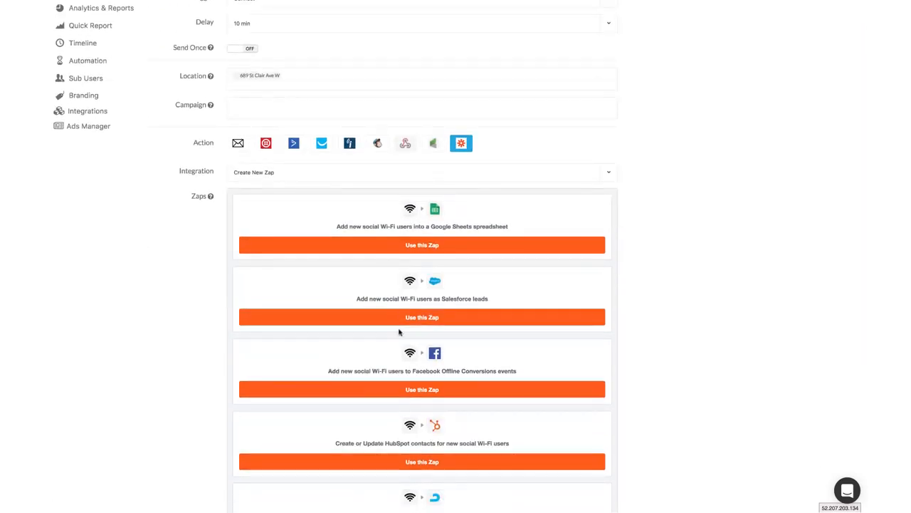
{"action": "left_click", "coordinate": [609, 172]}
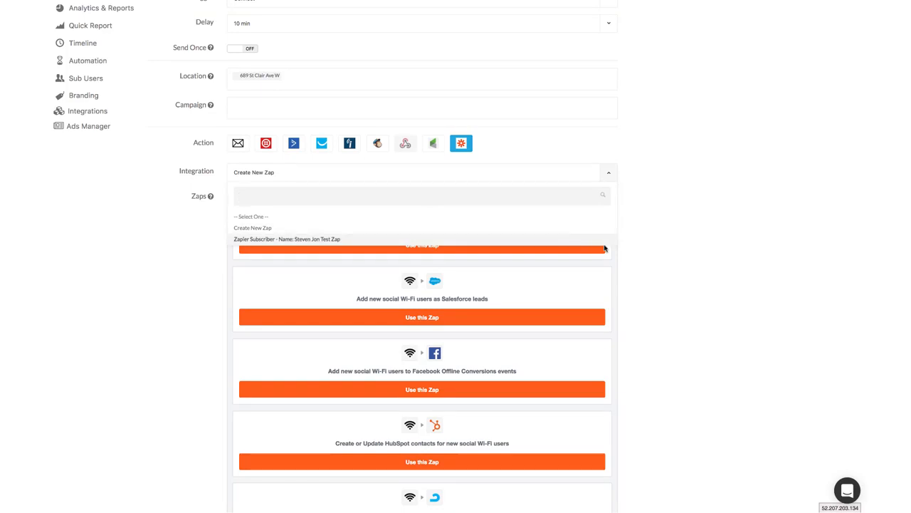
{"action": "scroll", "coordinate": [659, 141], "scroll_direction": "down", "scroll_amount": 5}
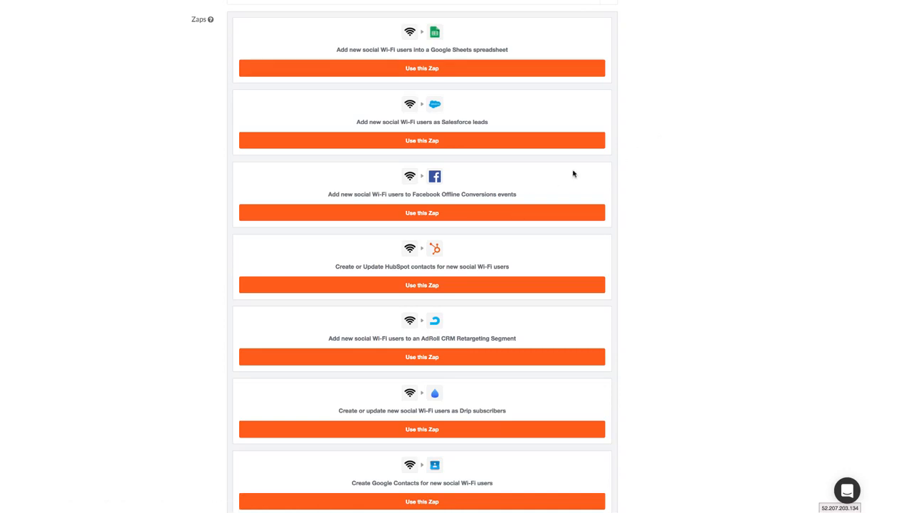
{"action": "left_click", "coordinate": [517, 213]}
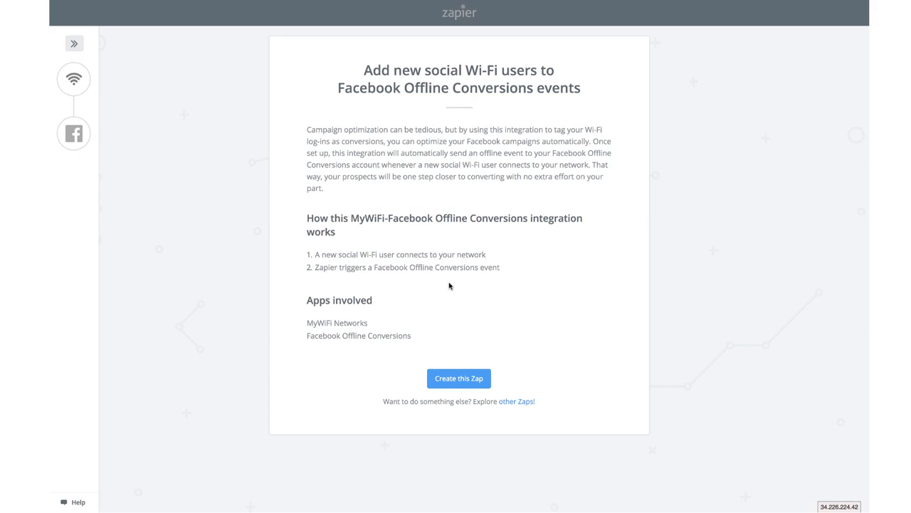
{"action": "left_click", "coordinate": [465, 385]}
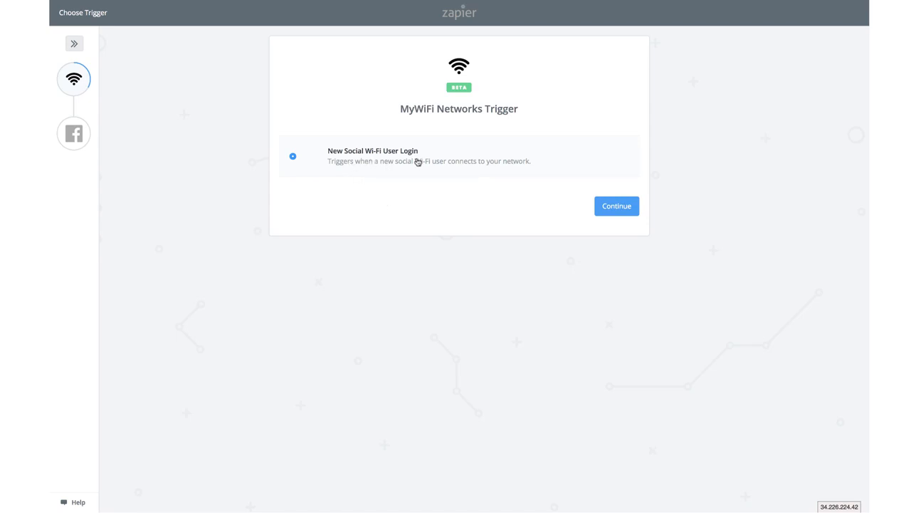
Step: Accept the New Social Wi-Fi User Login trigger, then test and save the existing MyWiFi Networks account for it
{"action": "left_click", "coordinate": [617, 207]}
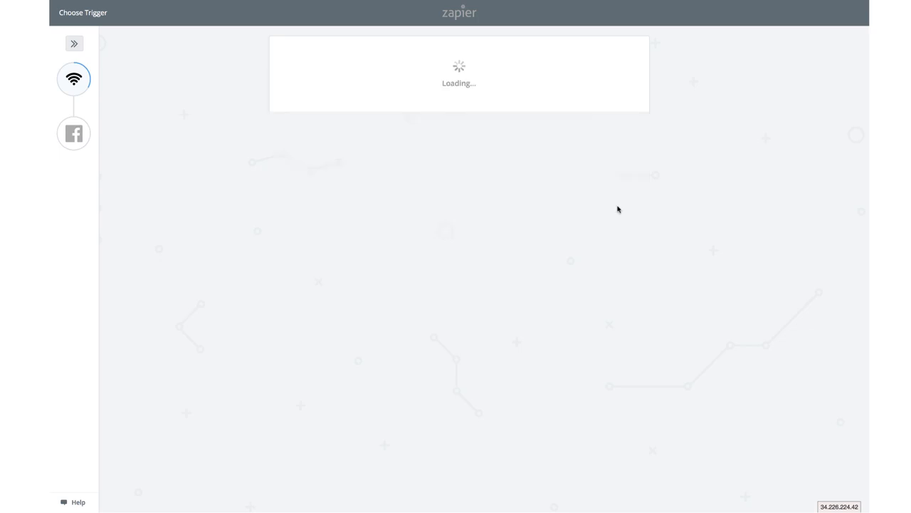
{"action": "left_click", "coordinate": [617, 161]}
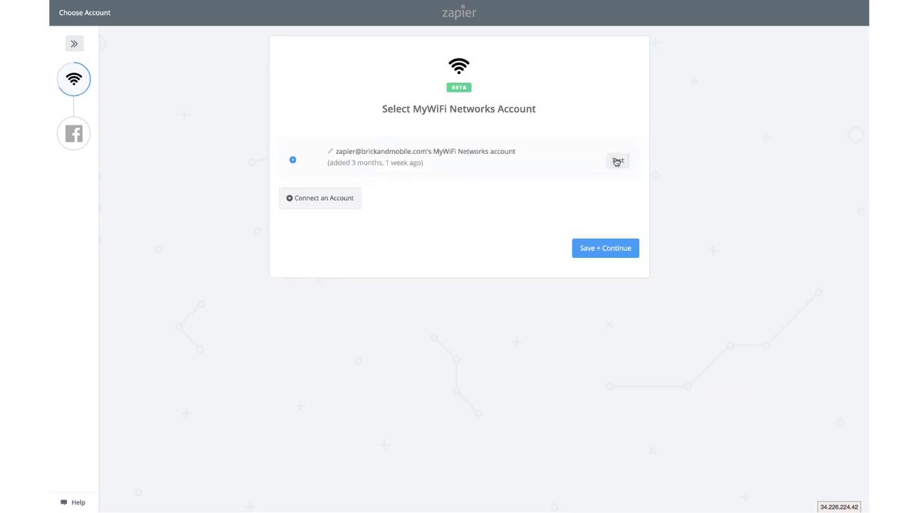
{"action": "left_click", "coordinate": [606, 247]}
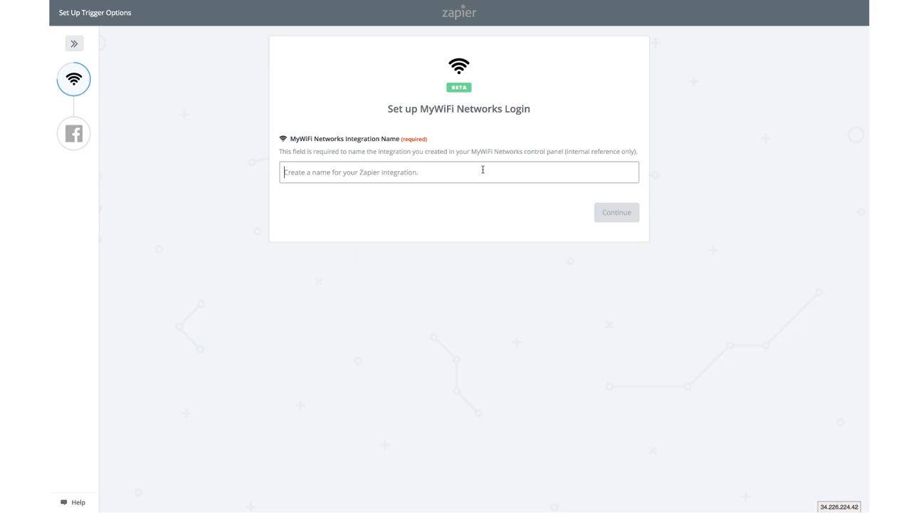
Step: Name the MyWiFi Networks integration with the owner's first name plus "Zapier Test 1" and skip the trigger test
{"action": "type", "text": "Kevin's Za"}
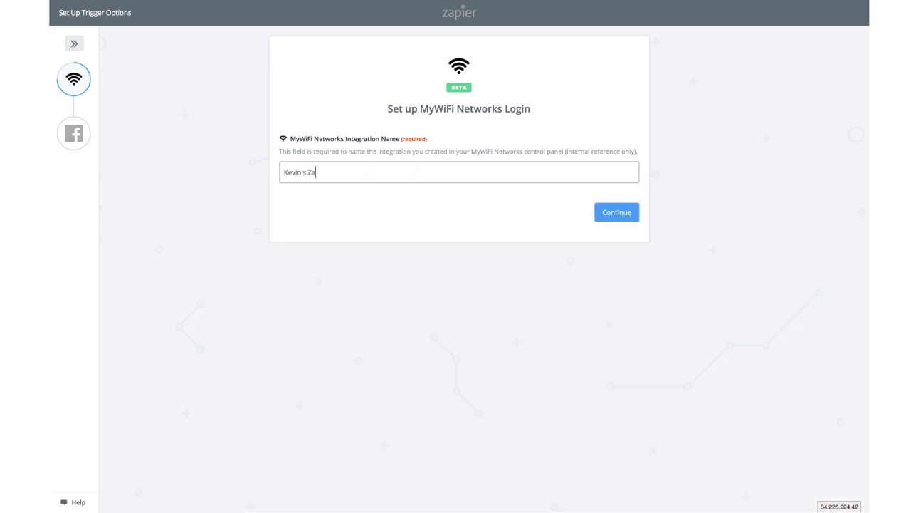
{"action": "type", "text": "pier Test 1"}
{"action": "left_click", "coordinate": [600, 218]}
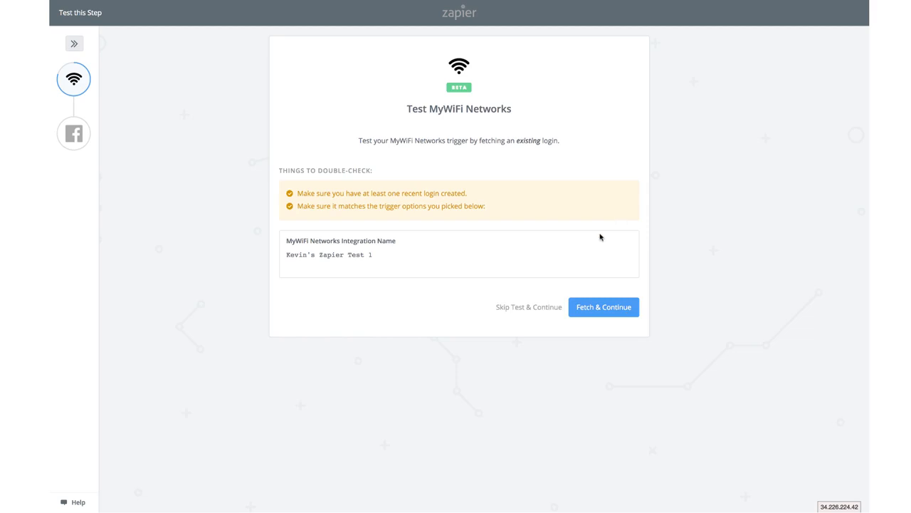
{"action": "left_click", "coordinate": [540, 311]}
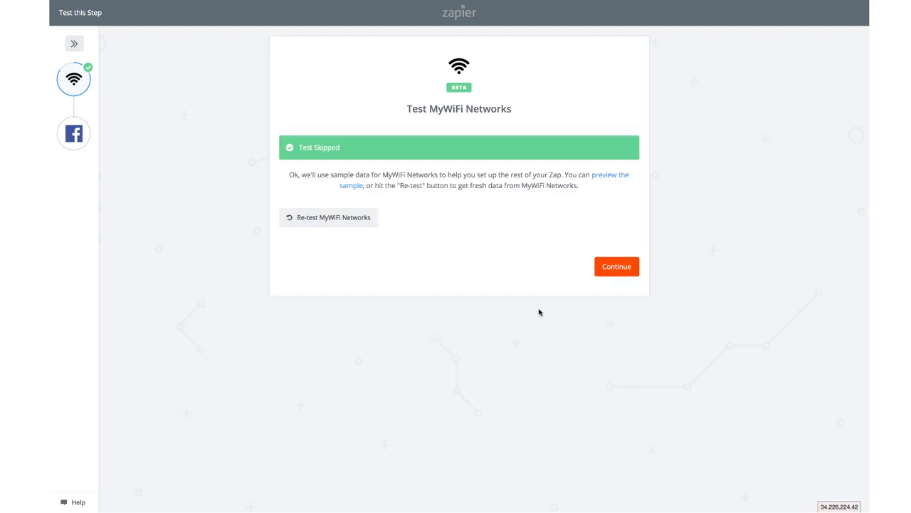
Step: Accept the Send Offline Event action, then test and select Facebook Offline Conversions Account #1 for it
{"action": "left_click", "coordinate": [625, 272]}
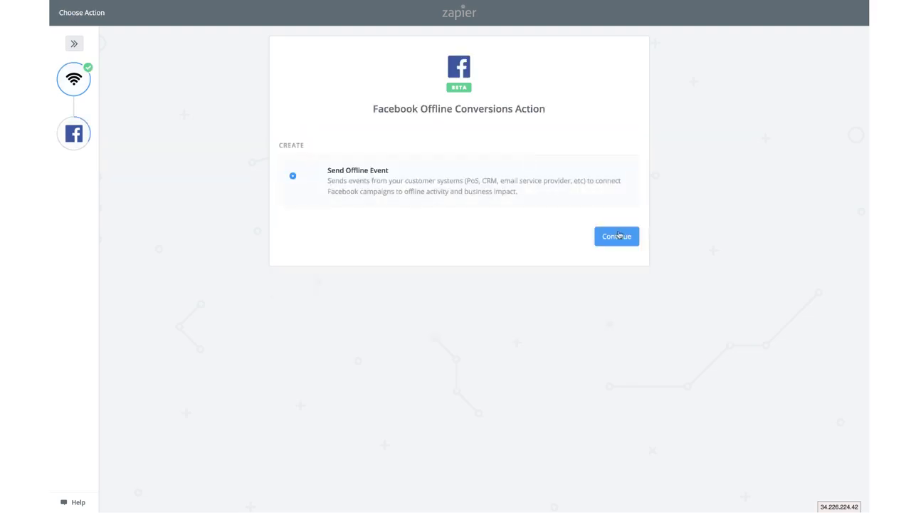
{"action": "left_click", "coordinate": [618, 235]}
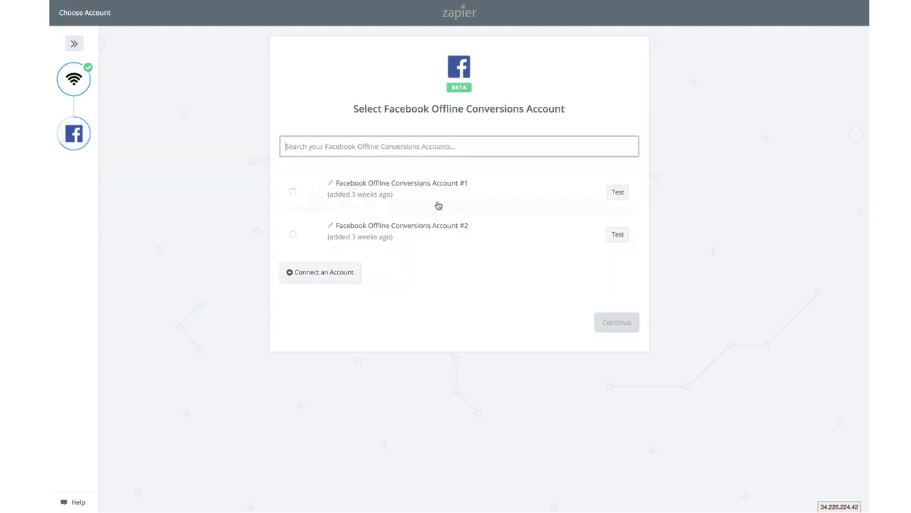
{"action": "left_click", "coordinate": [612, 191]}
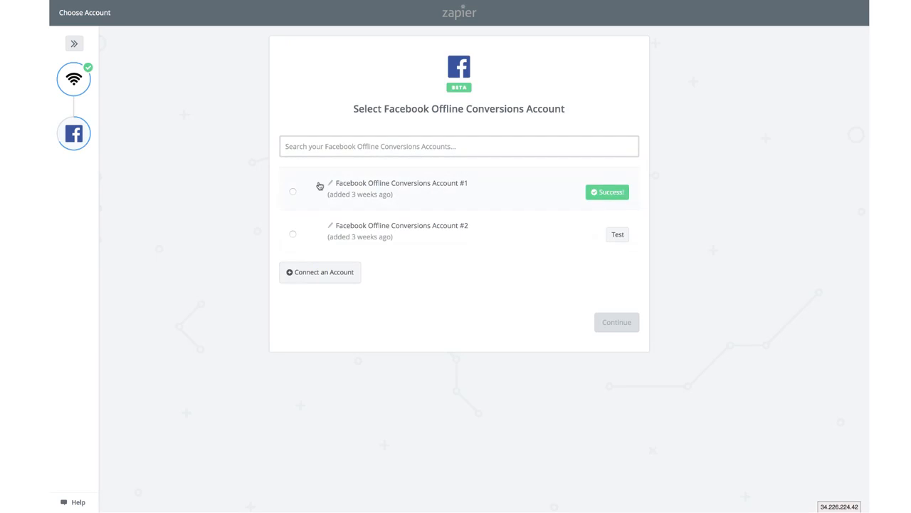
{"action": "left_click", "coordinate": [294, 192]}
{"action": "left_click", "coordinate": [594, 321]}
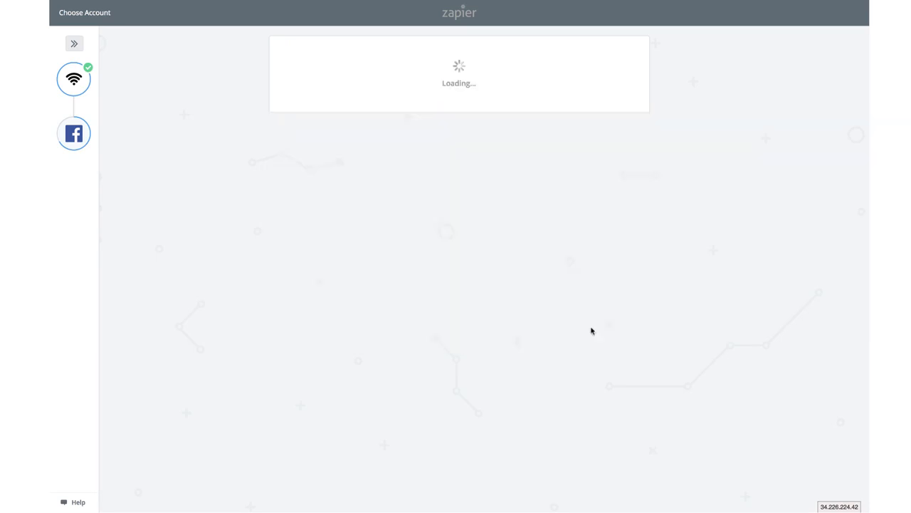
Step: Set the offline event's Business Account to Axiom Marketing and its Event Set to Default Offline Event Set For Axiom Marketing
{"action": "left_click", "coordinate": [628, 168]}
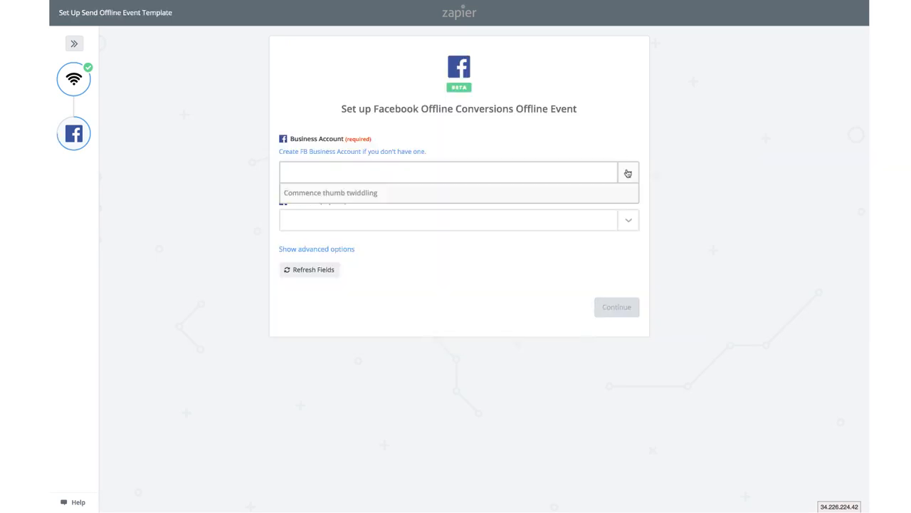
{"action": "left_click", "coordinate": [543, 221]}
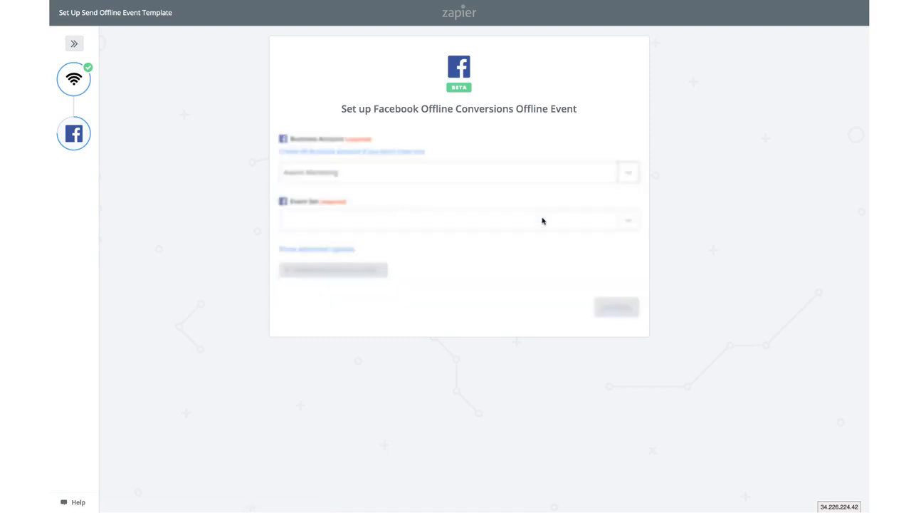
{"action": "left_click", "coordinate": [633, 229]}
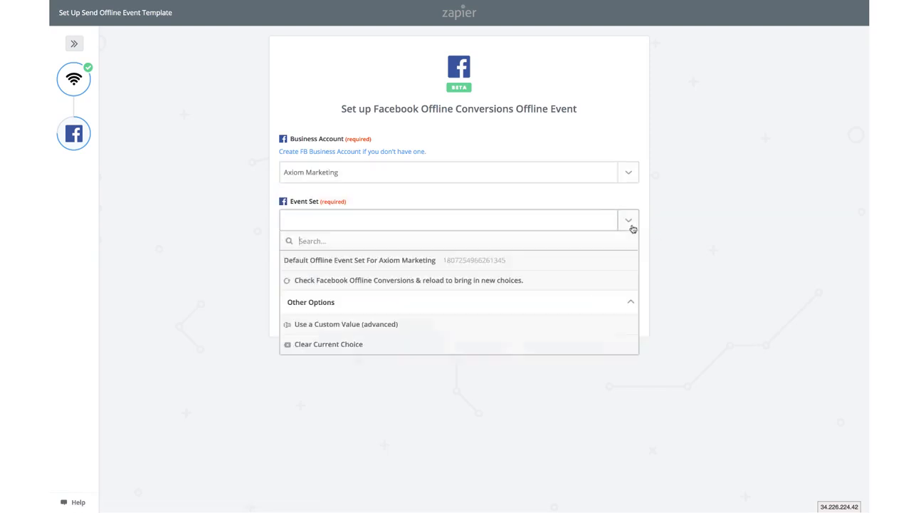
{"action": "left_click", "coordinate": [590, 265]}
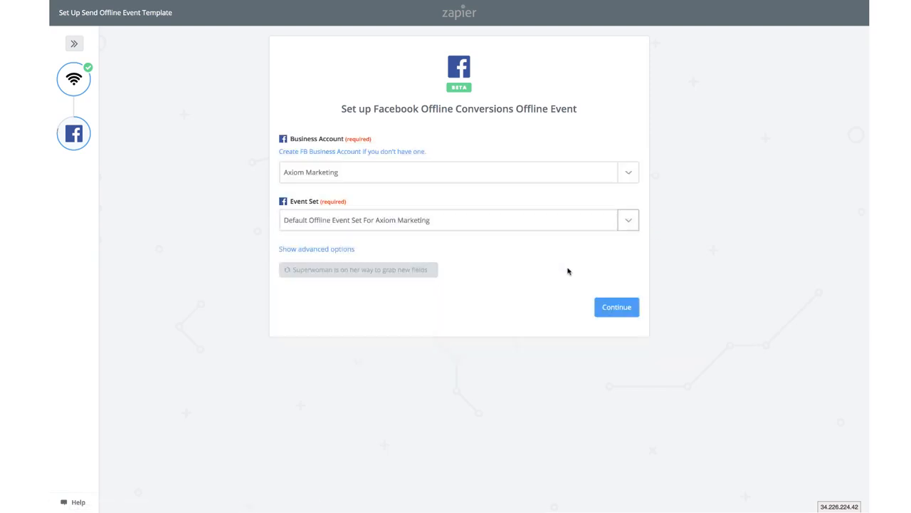
{"action": "left_click", "coordinate": [614, 309]}
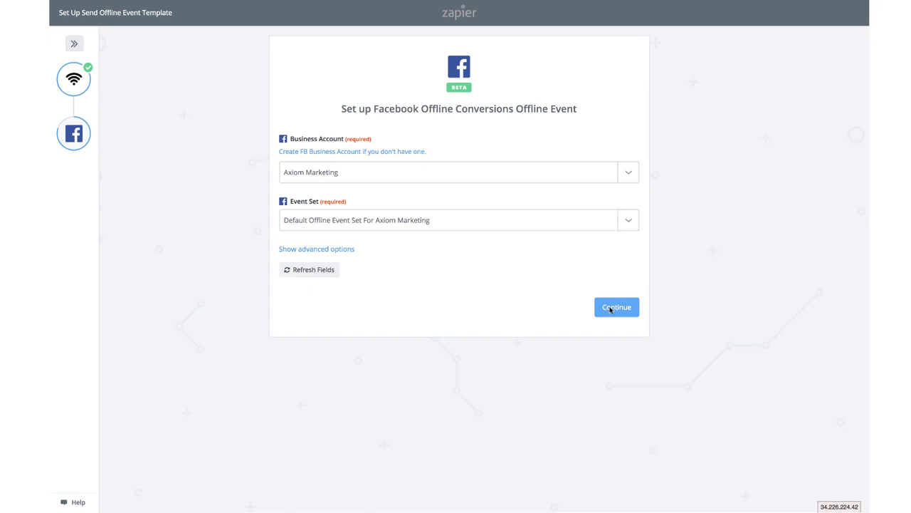
Step: Test the Facebook Offline Conversions step by creating the sample offline event, and finish the Zap setup
{"action": "scroll", "coordinate": [611, 310], "scroll_direction": "down", "scroll_amount": 3}
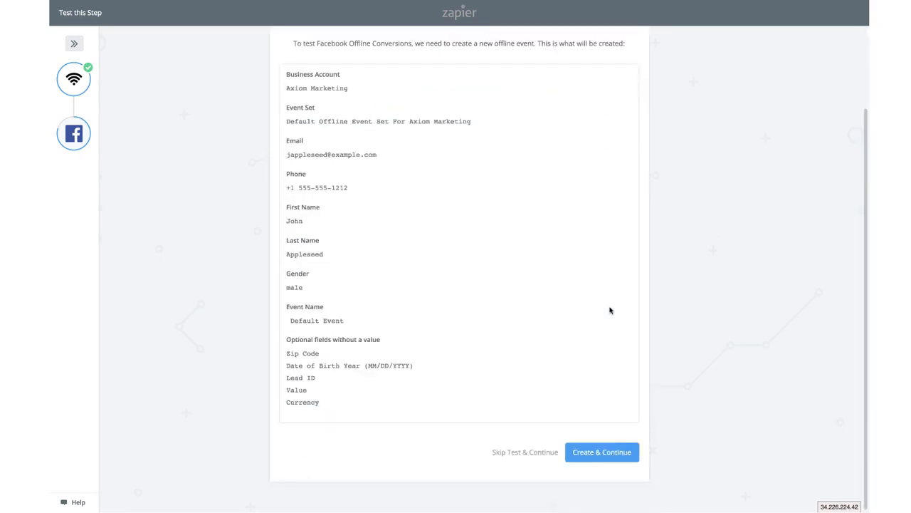
{"action": "left_click", "coordinate": [608, 450]}
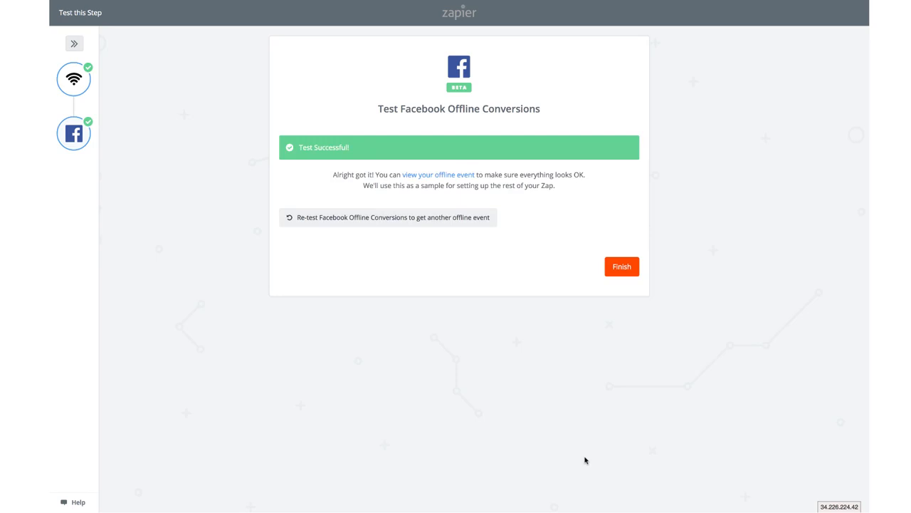
{"action": "left_click", "coordinate": [617, 266]}
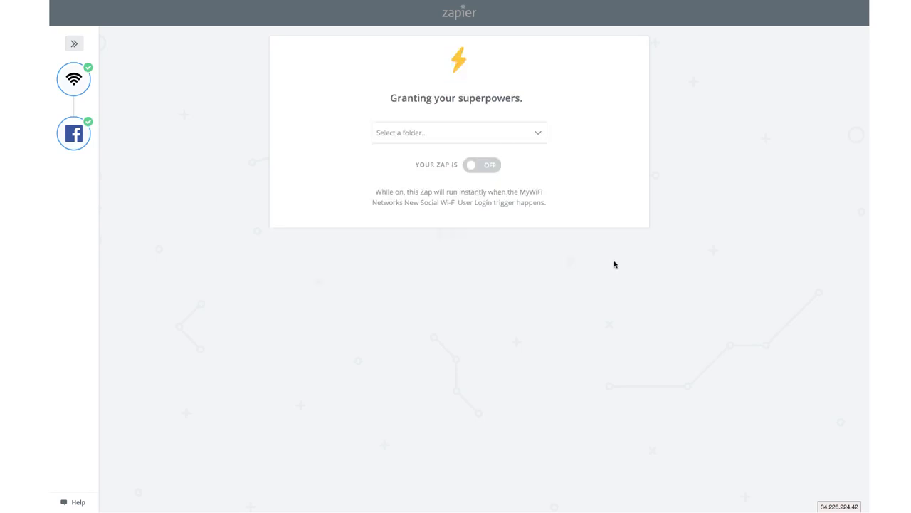
Step: Turn the Zap on without assigning it to a folder
{"action": "left_click", "coordinate": [483, 132]}
{"action": "left_click", "coordinate": [596, 108]}
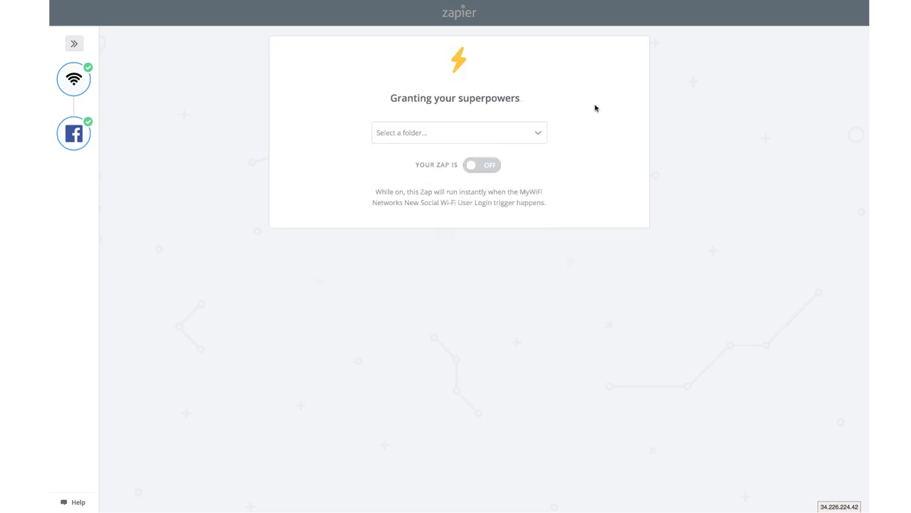
{"action": "left_click", "coordinate": [479, 166]}
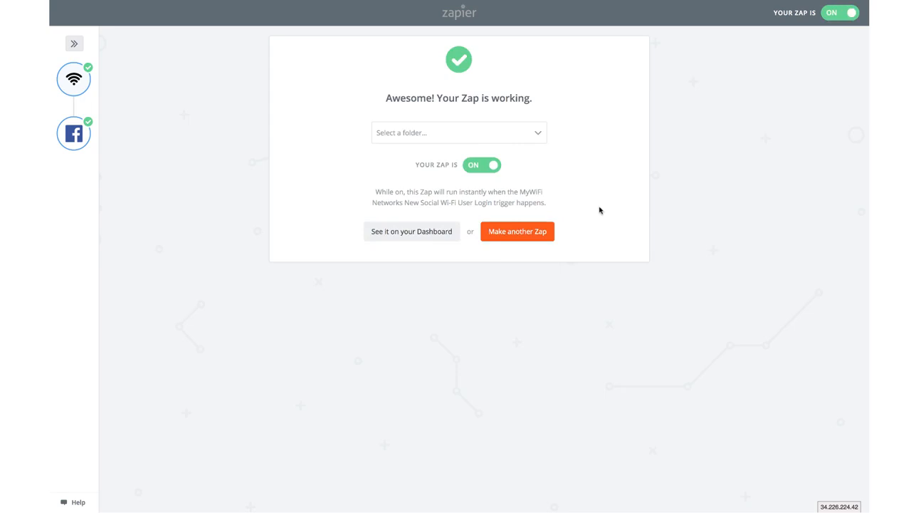
Step: Switch back to MyWiFi and save the automation, then review the settings of New User Thank you and return to the automation list
{"action": "mouse_move", "coordinate": [624, 5]}
{"action": "left_click", "coordinate": [639, 22]}
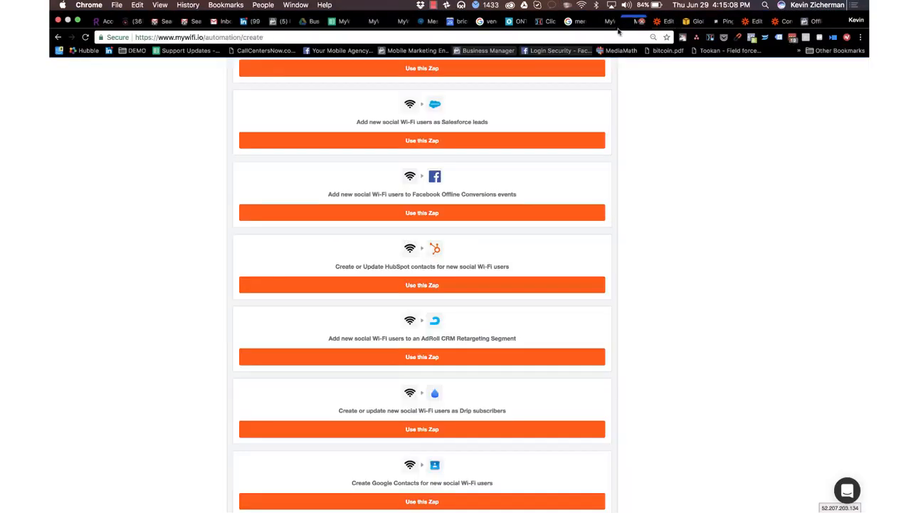
{"action": "scroll", "coordinate": [539, 171], "scroll_direction": "down", "scroll_amount": 10}
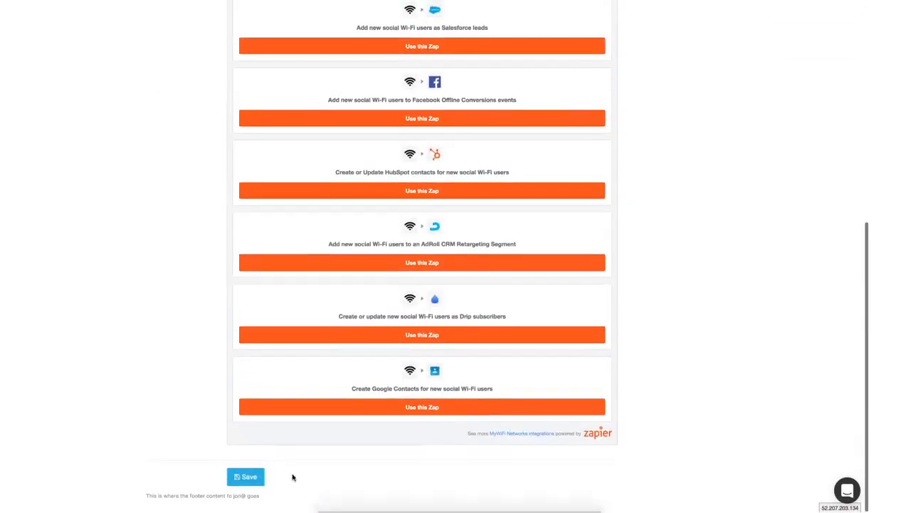
{"action": "left_click", "coordinate": [249, 472]}
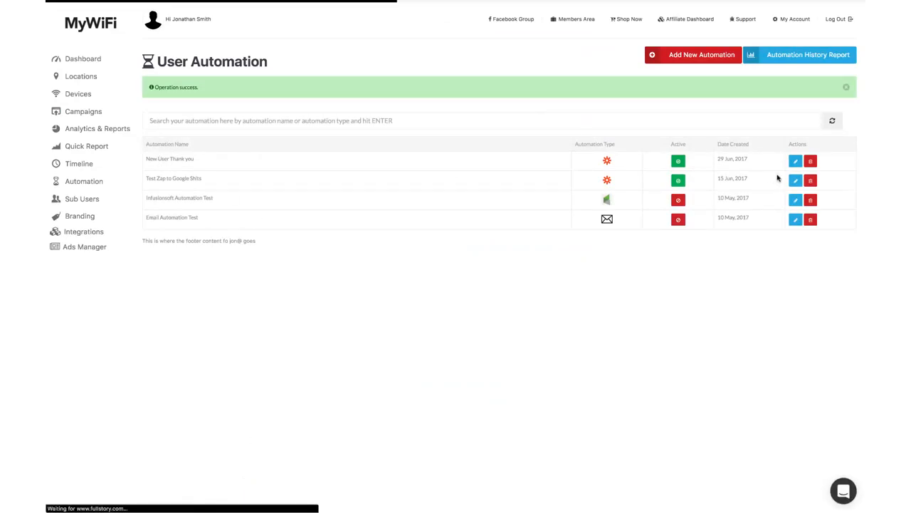
{"action": "left_click", "coordinate": [795, 161]}
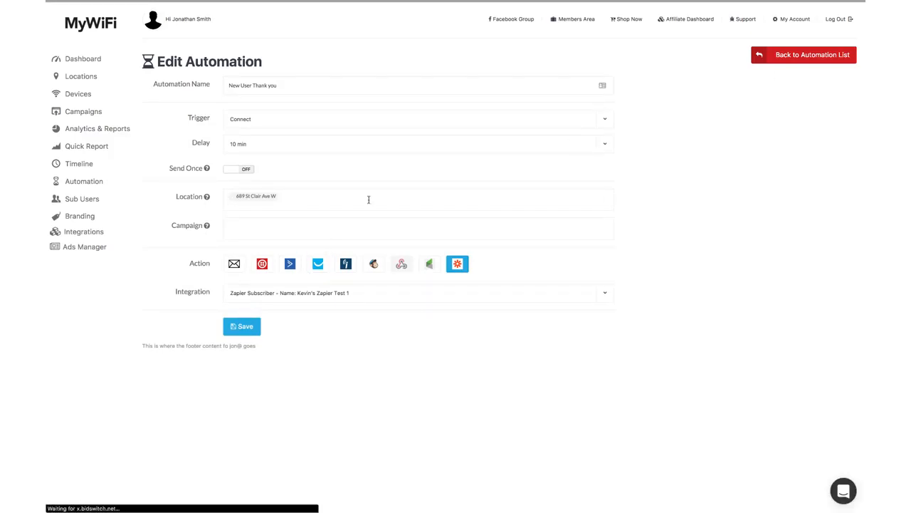
{"action": "left_click", "coordinate": [786, 57]}
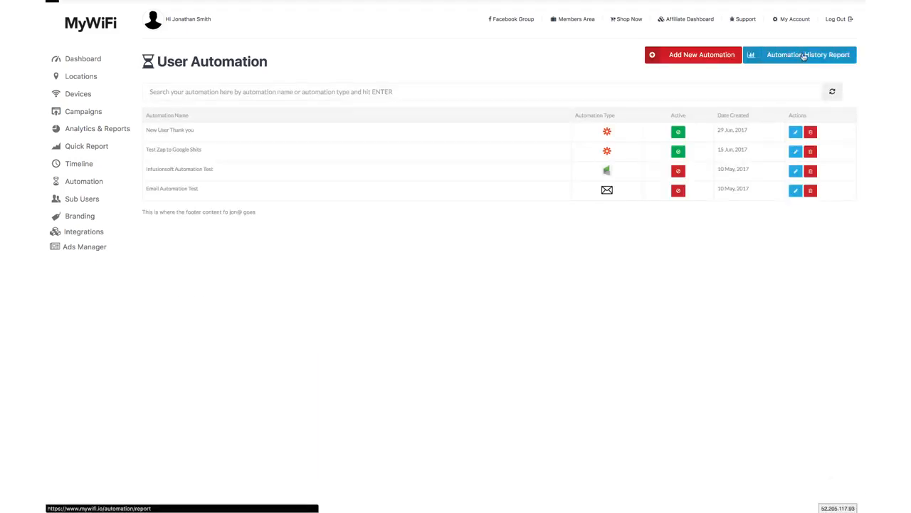
Step: Start a new automation with Zapier as its action and open the choice of integrations
{"action": "left_click", "coordinate": [692, 57]}
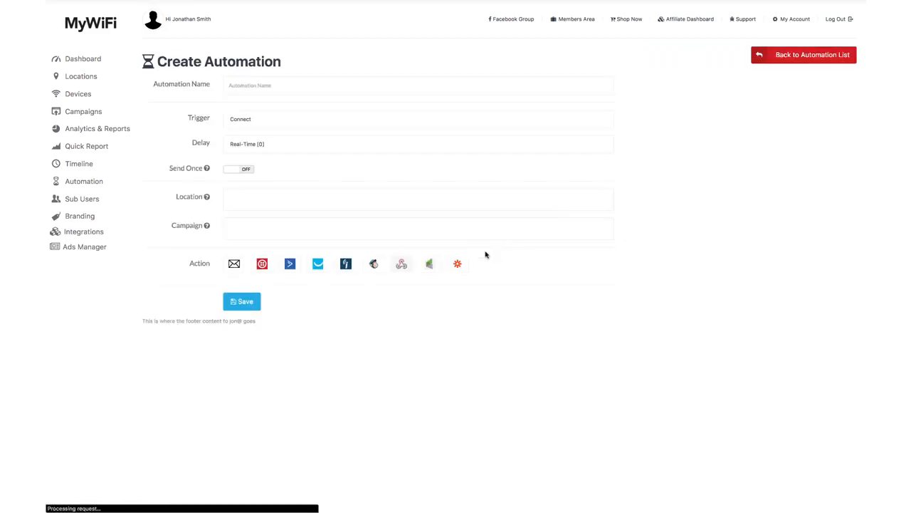
{"action": "left_click", "coordinate": [458, 264]}
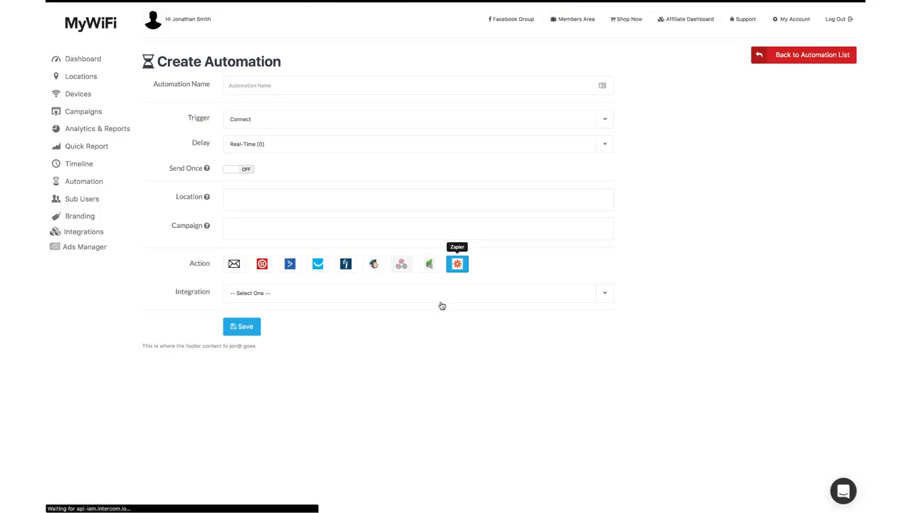
{"action": "left_click", "coordinate": [441, 304]}
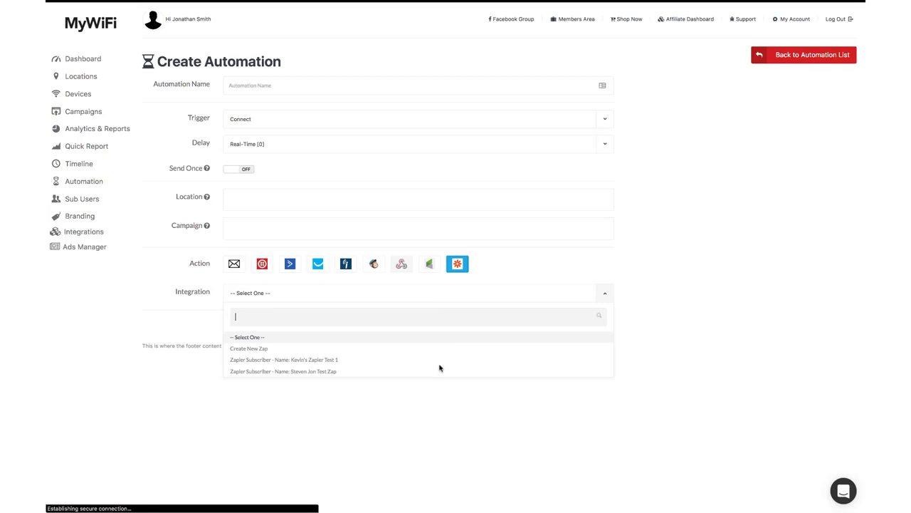